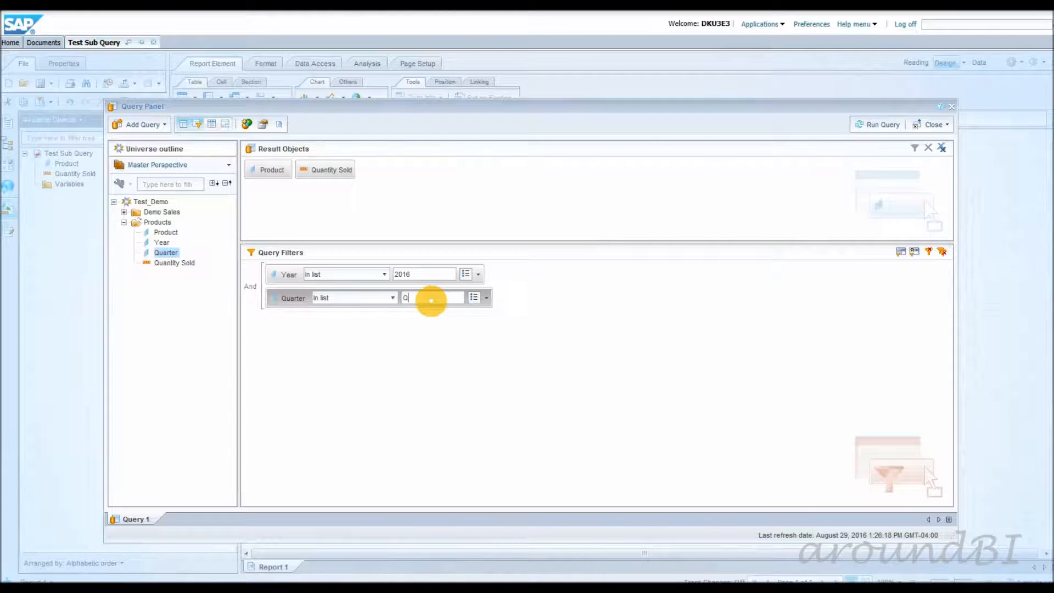
Add a query filter for Quantity Sold less than 600 and run the query to check the products in the report.
left_click_drag(173, 262, 294, 330)
left_click(409, 321)
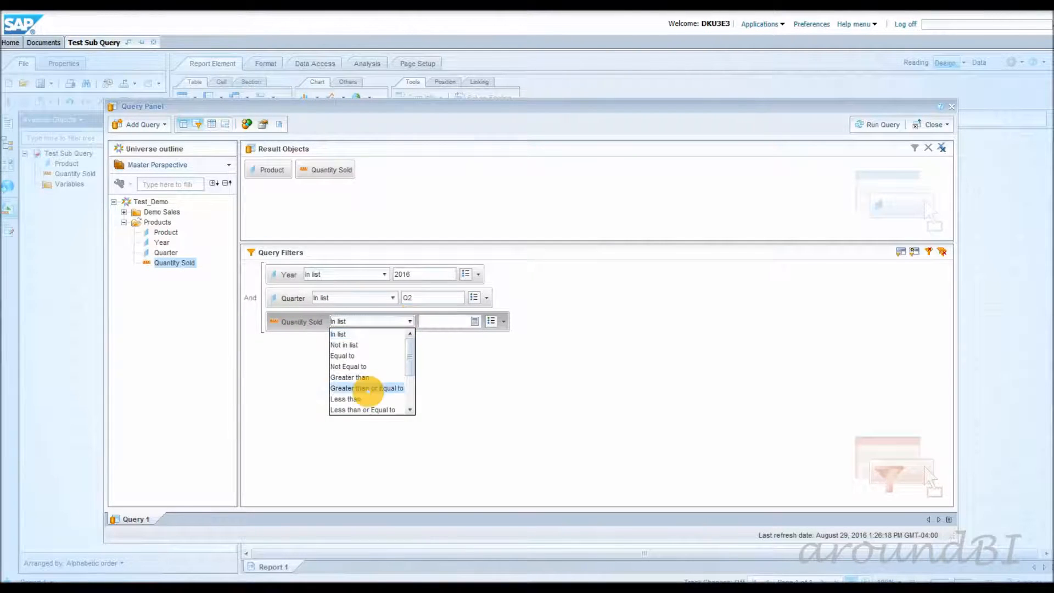
left_click(359, 399)
left_click(437, 320)
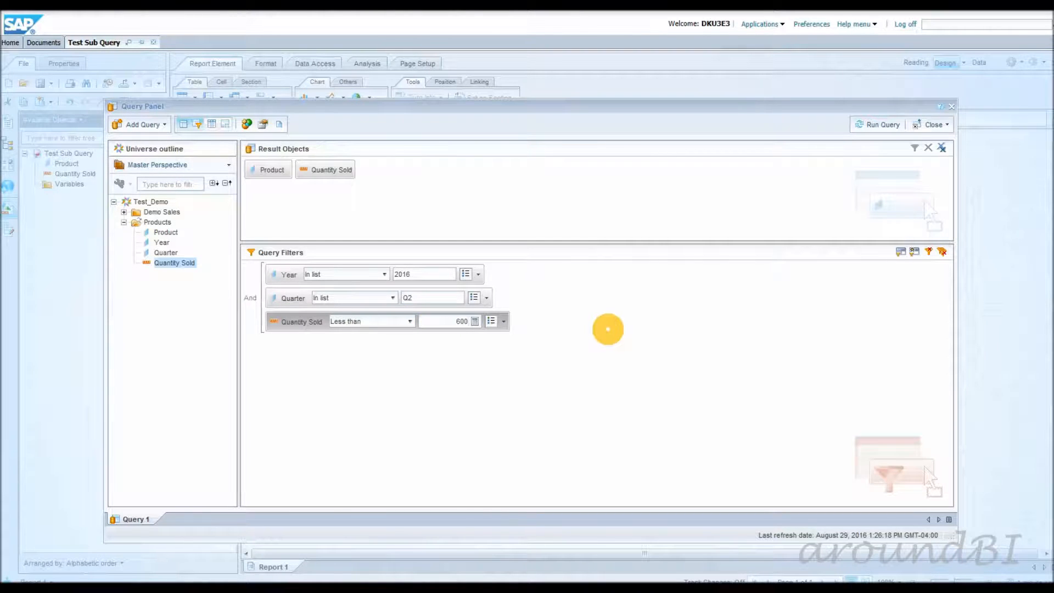
left_click(864, 125)
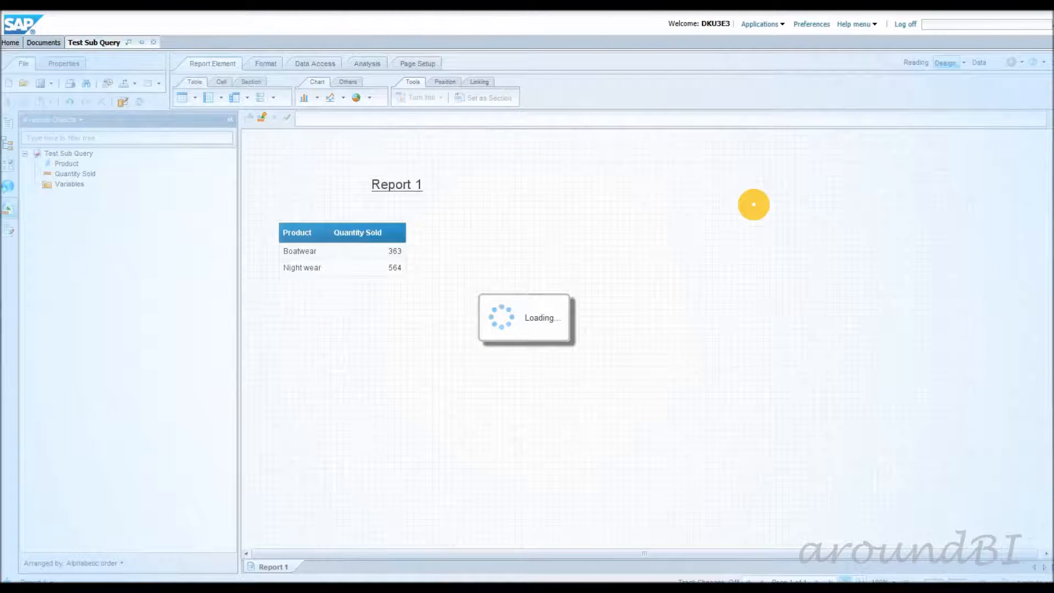
left_click(317, 268)
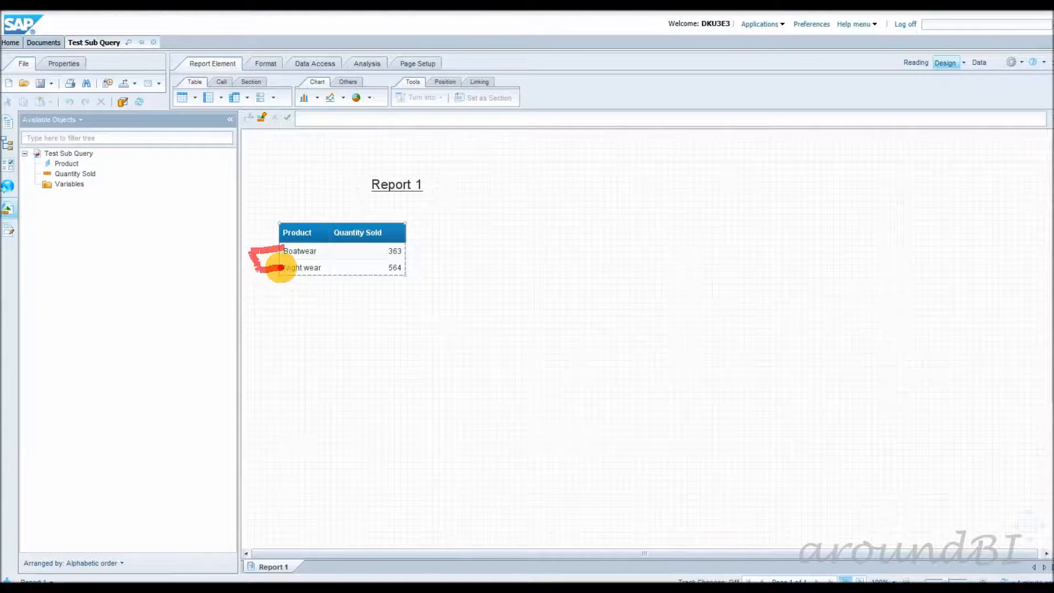
left_click(277, 286)
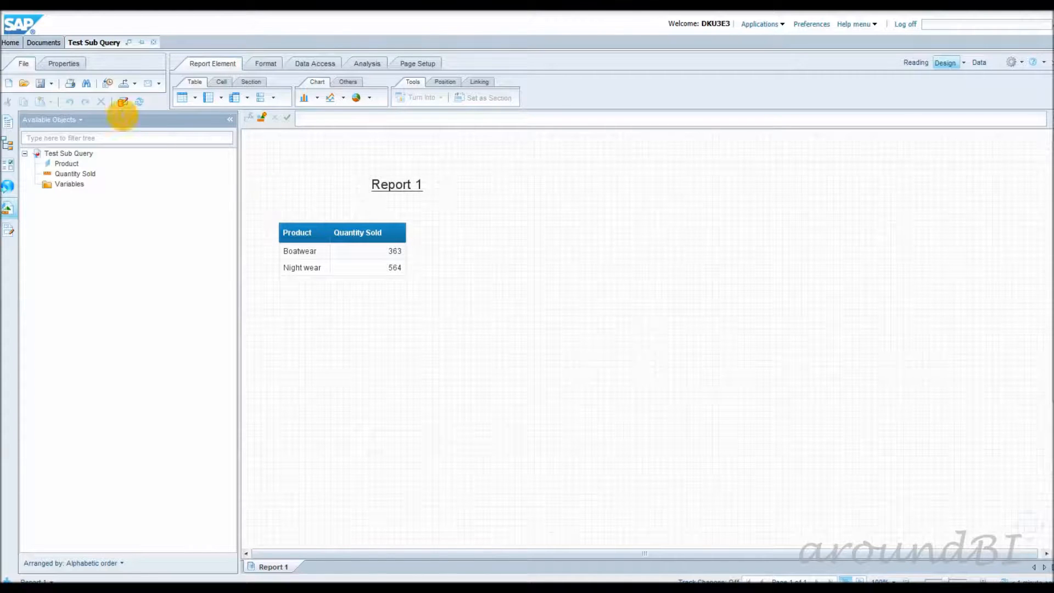
Reopen the report's query for editing and add Year and Quarter to the result objects.
left_click(122, 102)
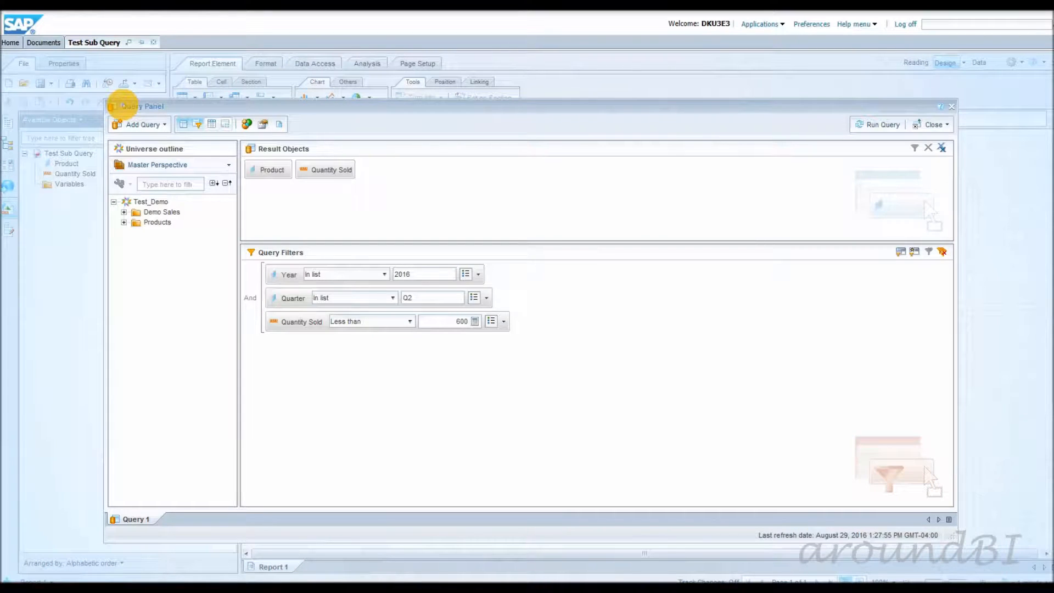
left_click(266, 170)
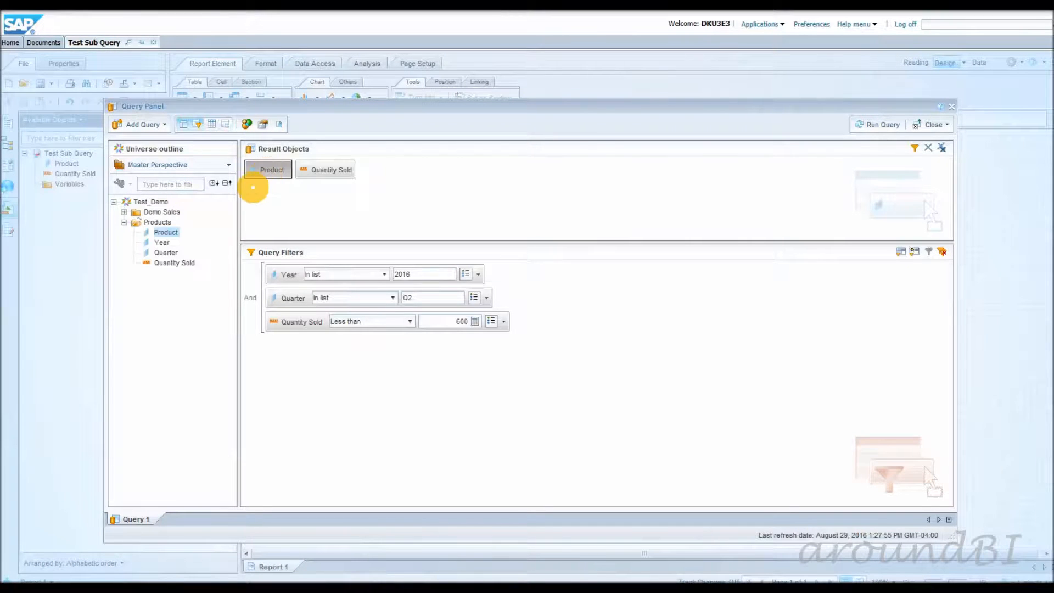
double_click(160, 242)
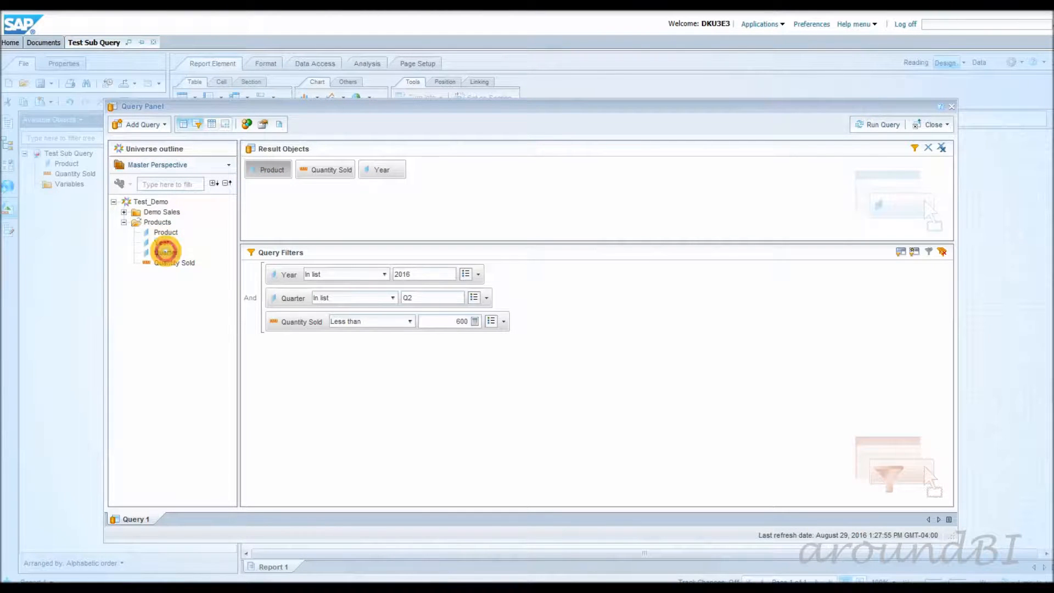
double_click(166, 252)
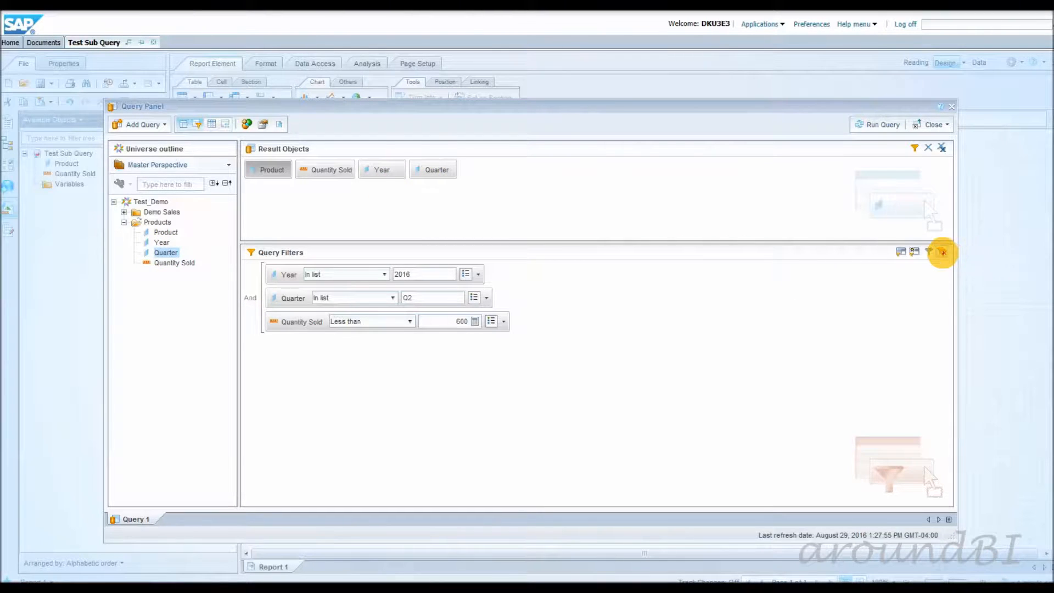
Delete all existing query filters and add a subquery filter based on Product.
left_click(941, 252)
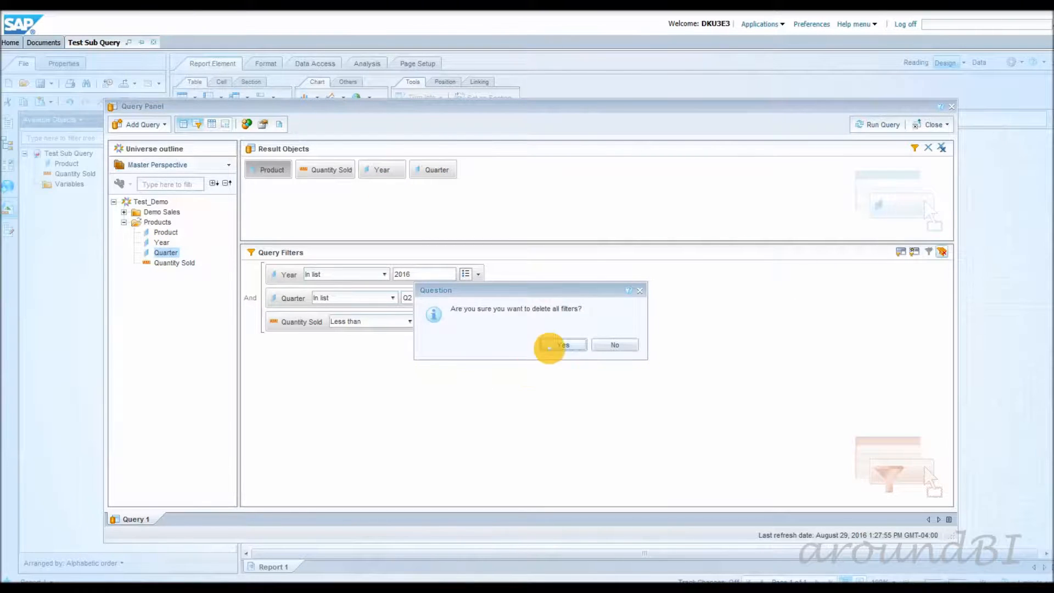
left_click(551, 346)
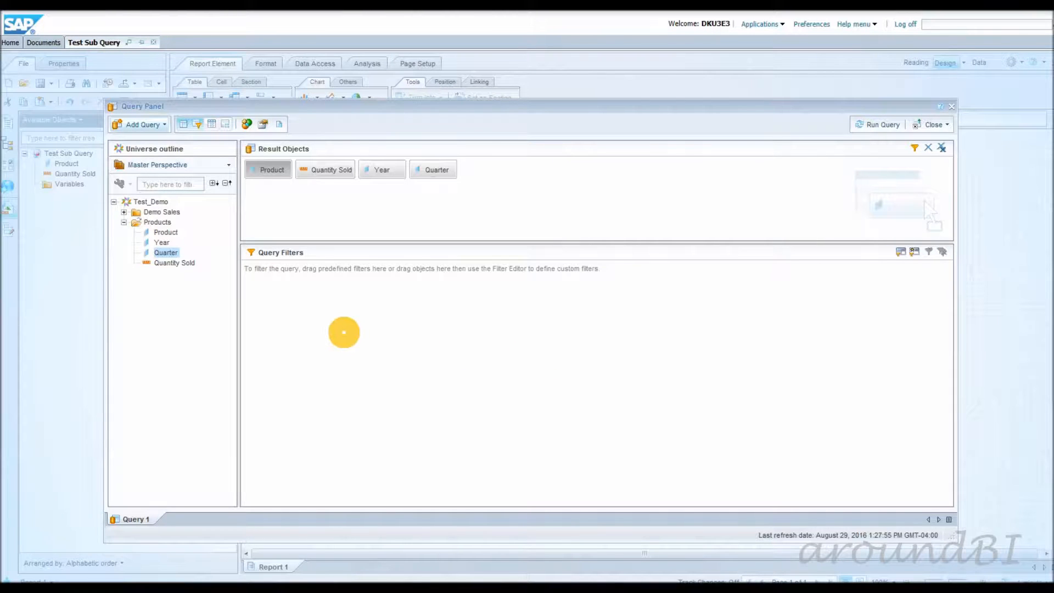
left_click(167, 232)
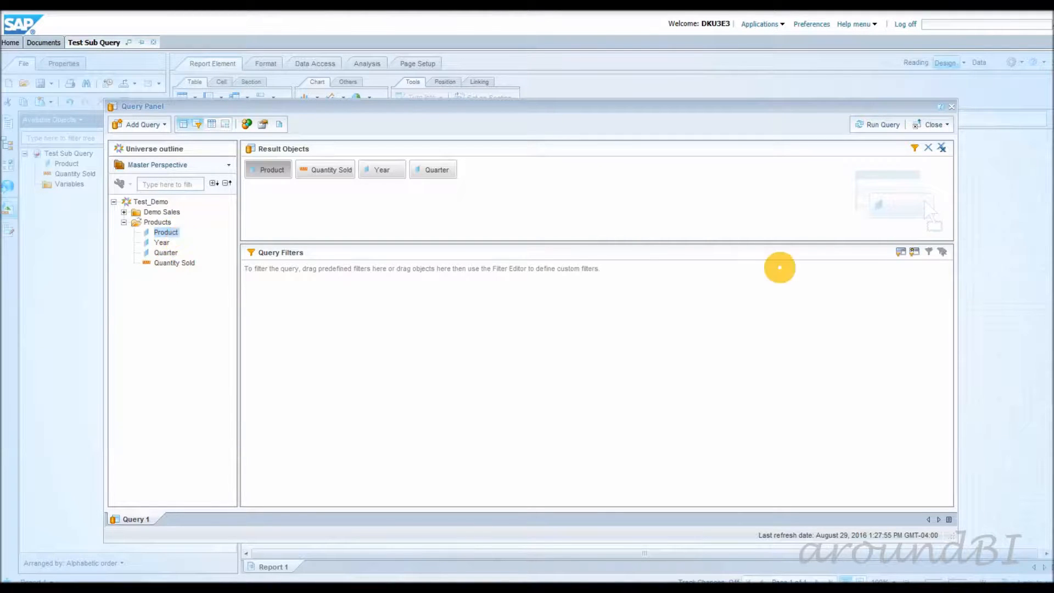
left_click(900, 252)
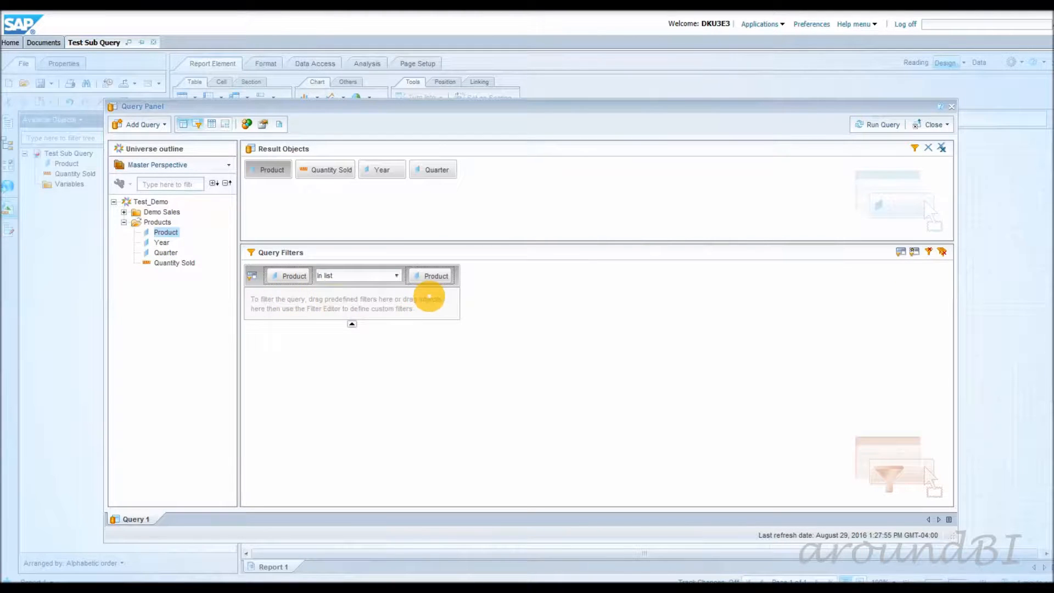
Add conditions inside the subquery for Year in list 2016 and Quarter in list Q2.
left_click(162, 242)
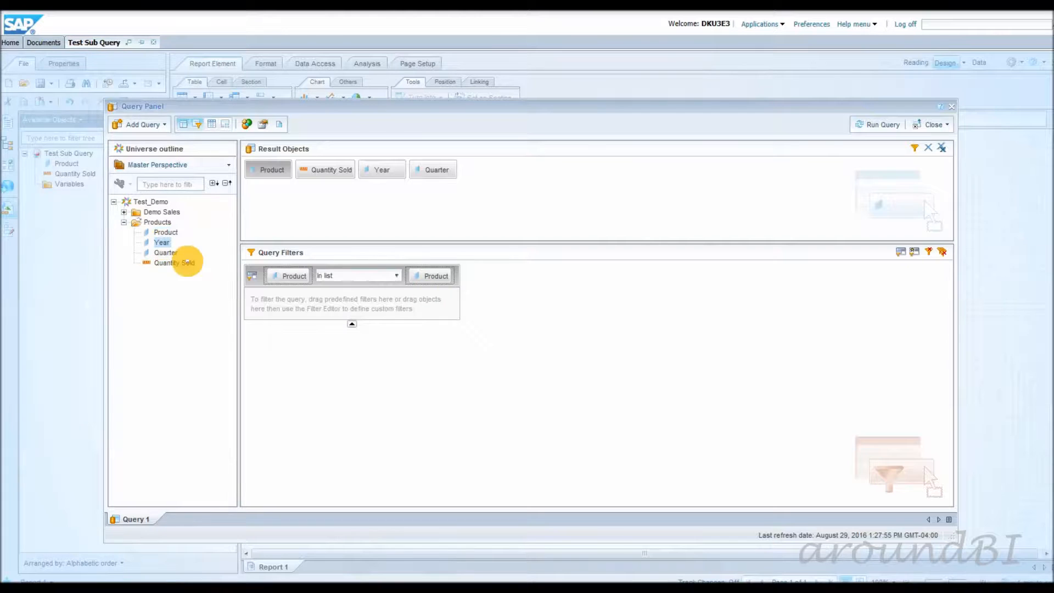
left_click_drag(256, 294, 271, 296)
left_click(437, 307)
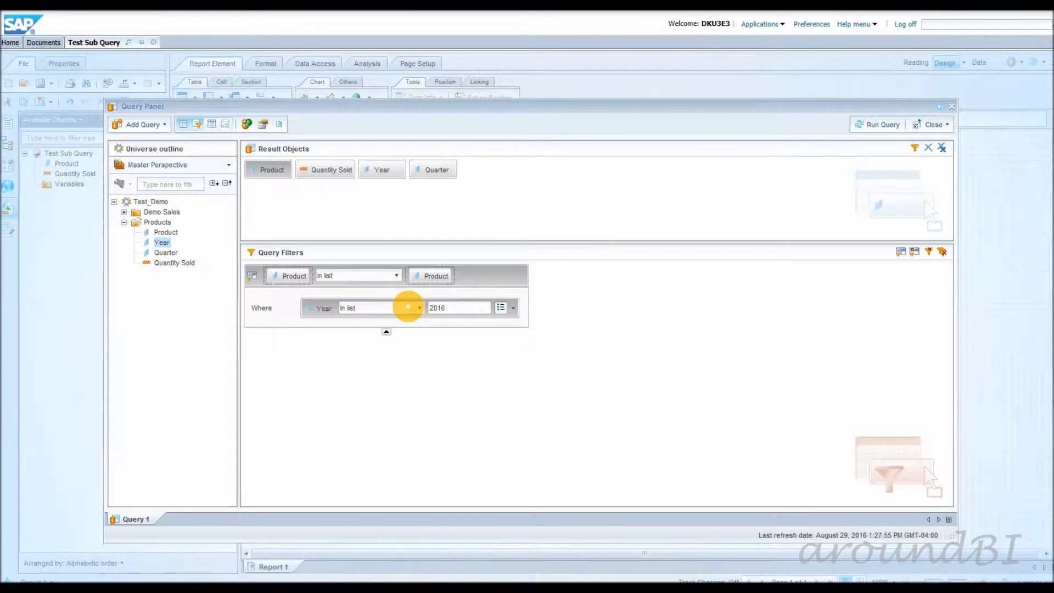
left_click_drag(167, 253, 315, 320)
left_click(483, 331)
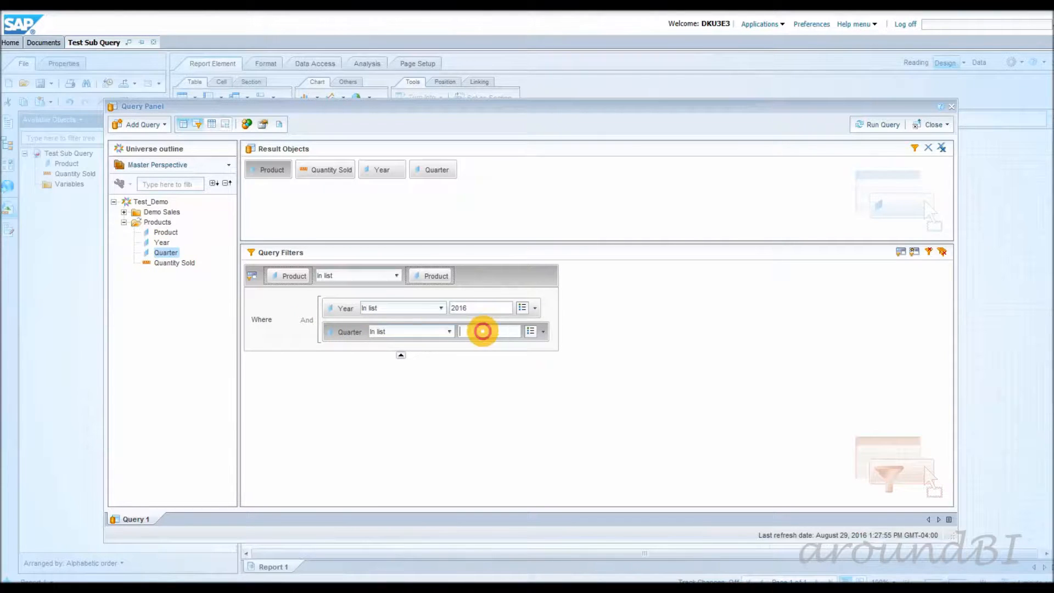
type("Q2")
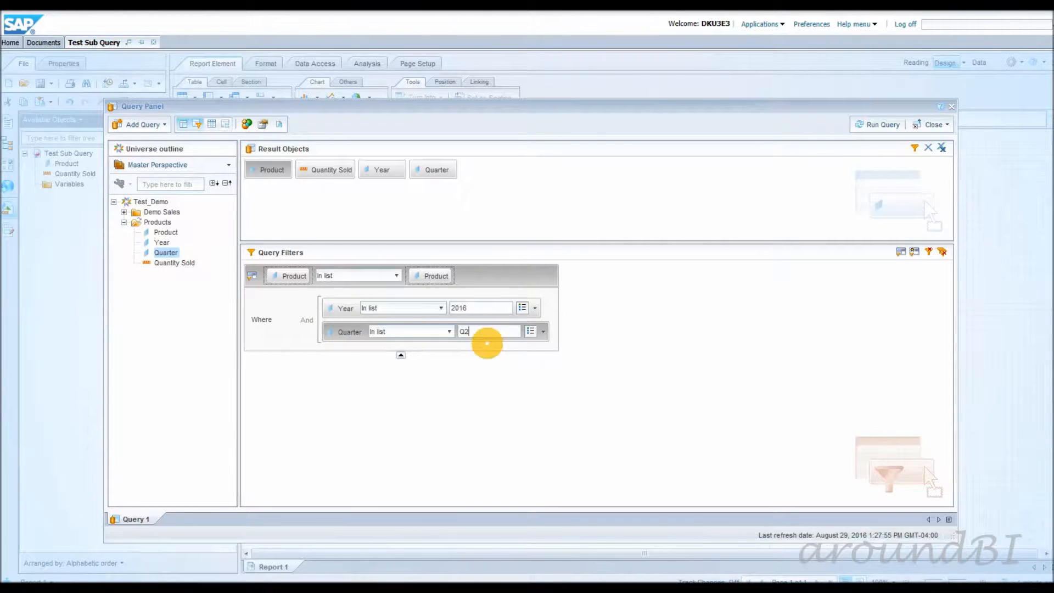
Add a third condition to the subquery requiring Quantity Sold to be less than 600.
left_click(187, 264)
left_click_drag(187, 265, 342, 346)
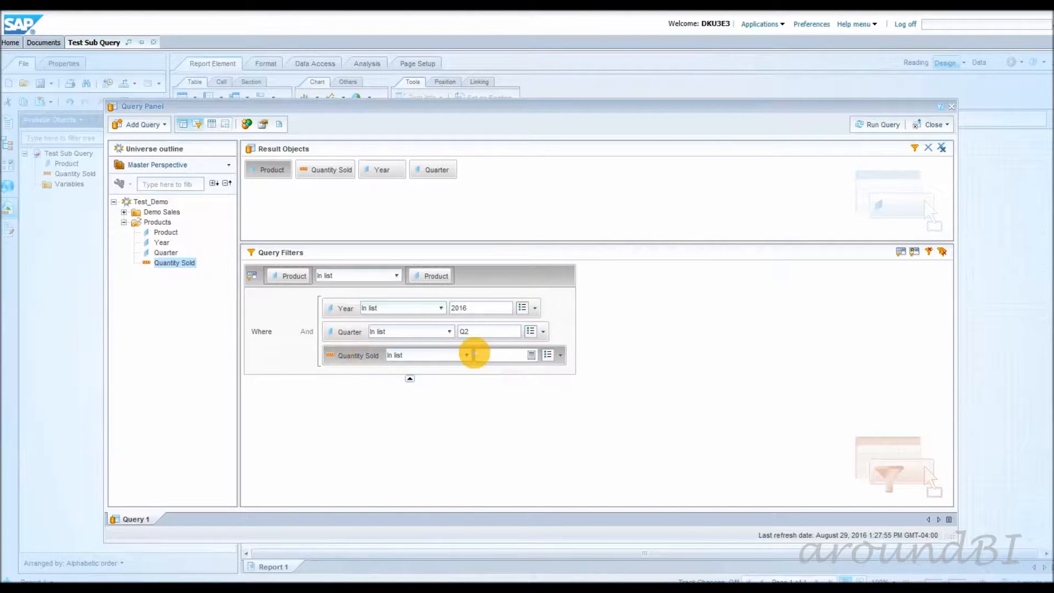
left_click(466, 355)
left_click(428, 432)
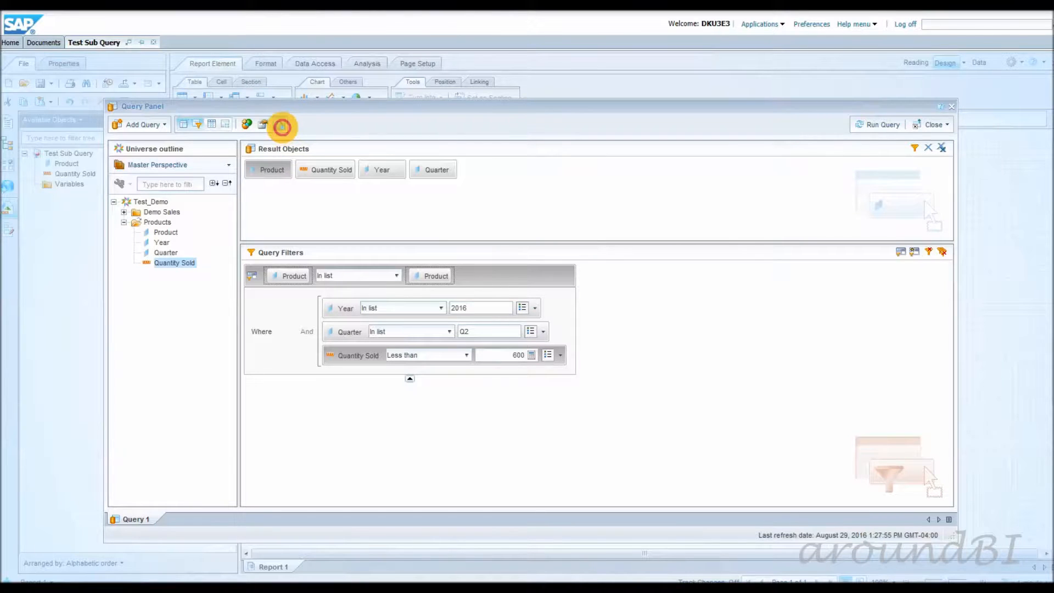
Examine the SQL script generated for the query, including the nested SELECT of the subquery, and close the script viewer.
left_click(280, 126)
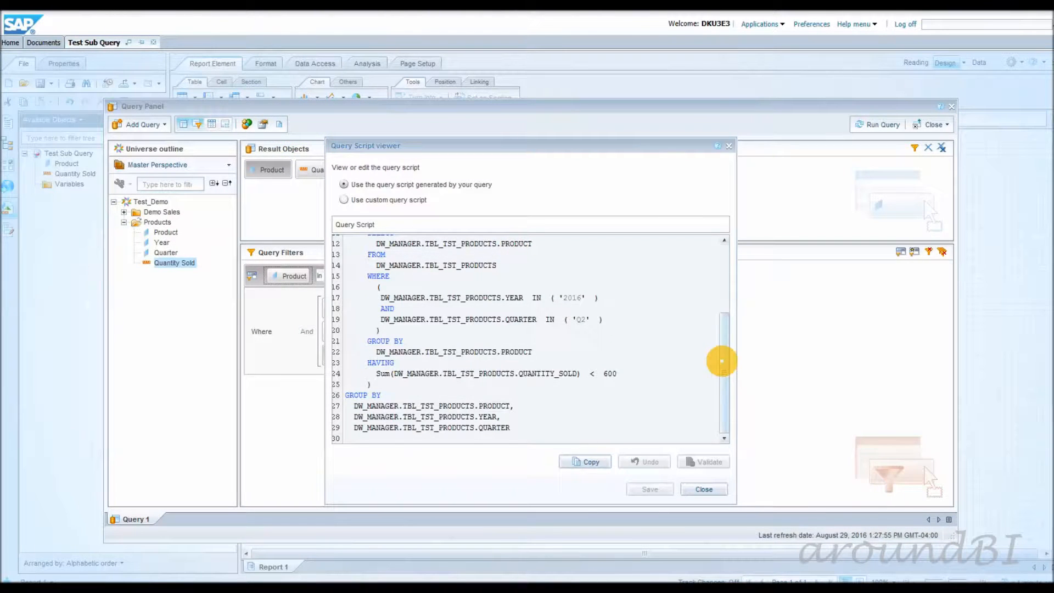
left_click_drag(721, 360, 718, 254)
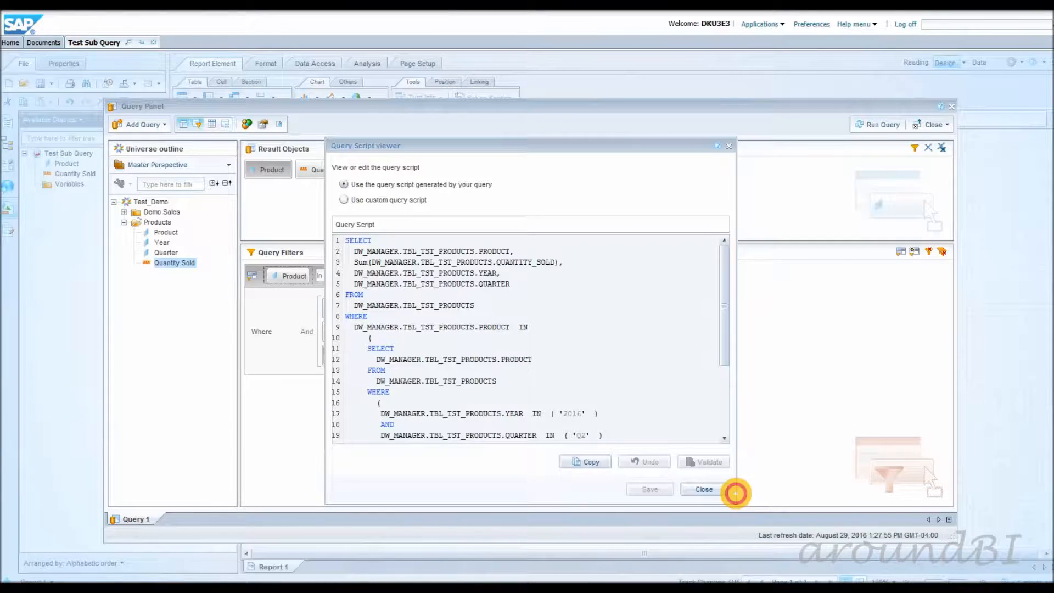
left_click_drag(735, 493, 853, 492)
left_click_drag(840, 358, 839, 383)
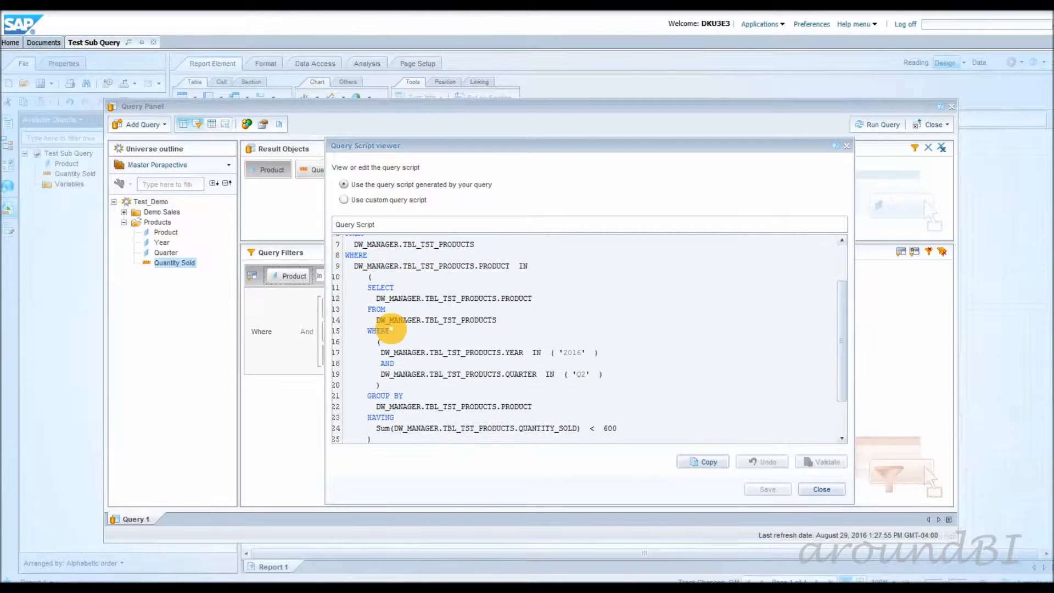
left_click_drag(367, 286, 617, 428)
scroll(603, 357, "down", 2)
left_click(819, 489)
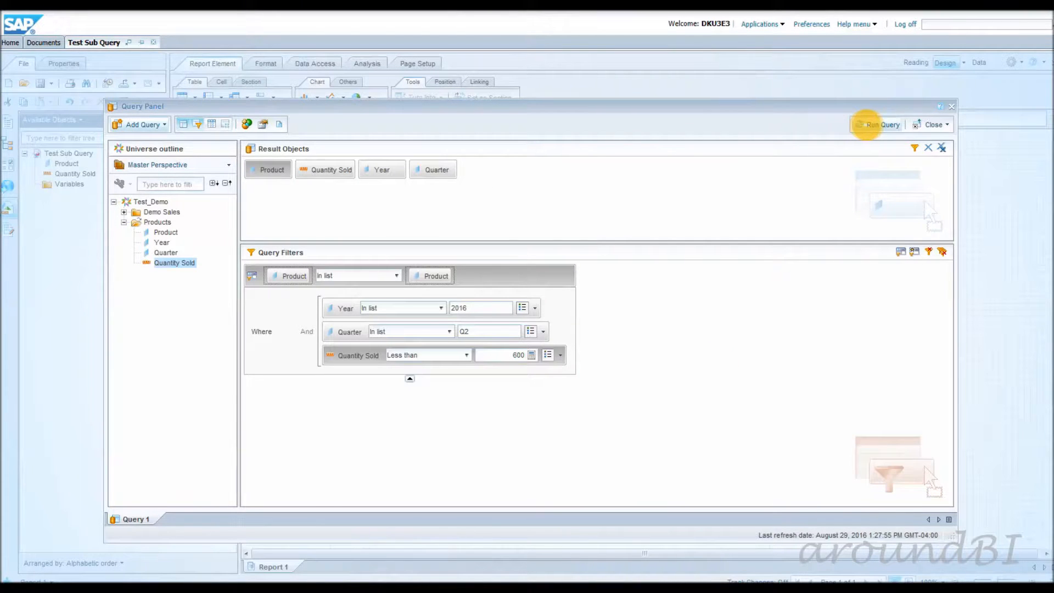
Run the query and insert the Year and Quarter columns between Product and Quantity Sold in the report table.
left_click(867, 125)
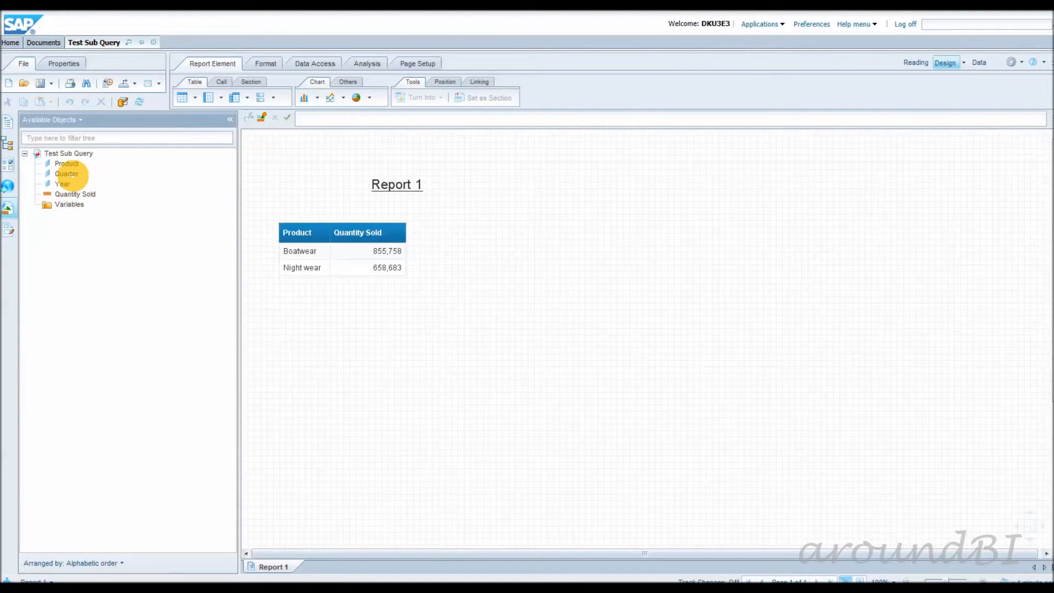
left_click(65, 173)
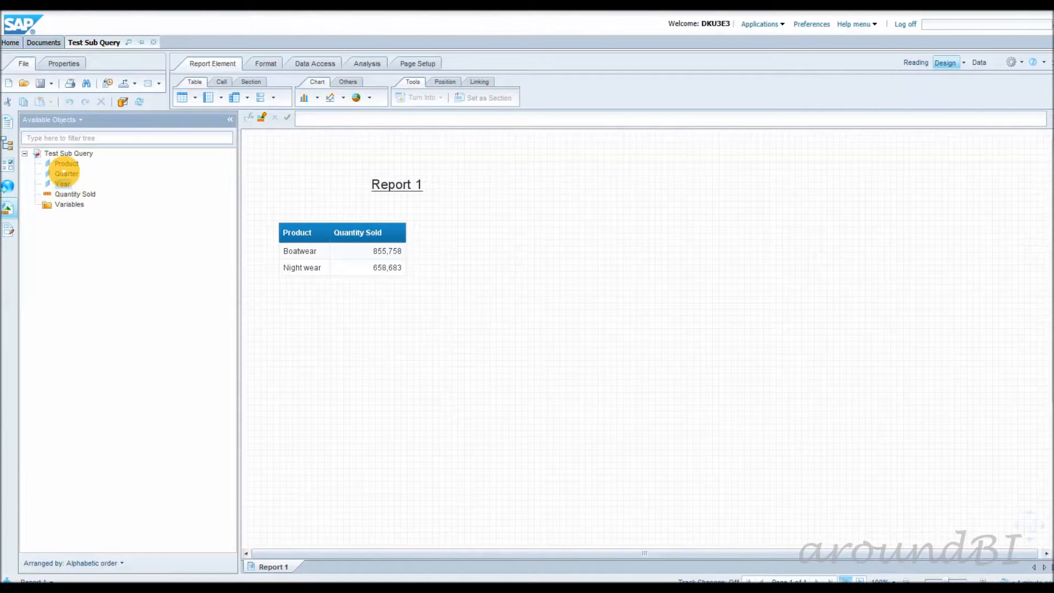
left_click_drag(65, 174, 329, 239)
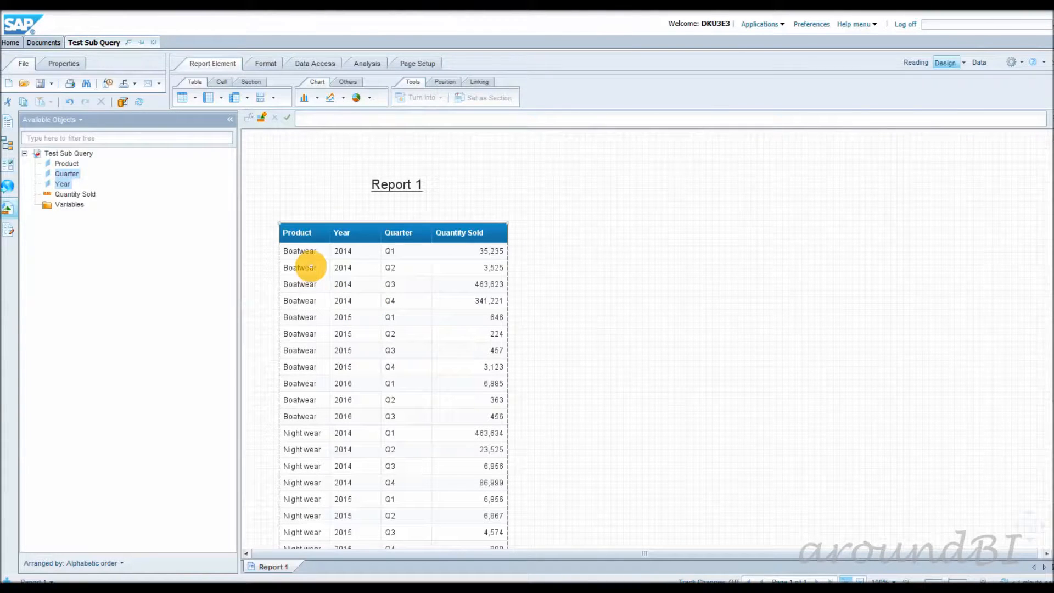
Turn the report table into a cross table.
left_click(309, 267)
right_click(318, 270)
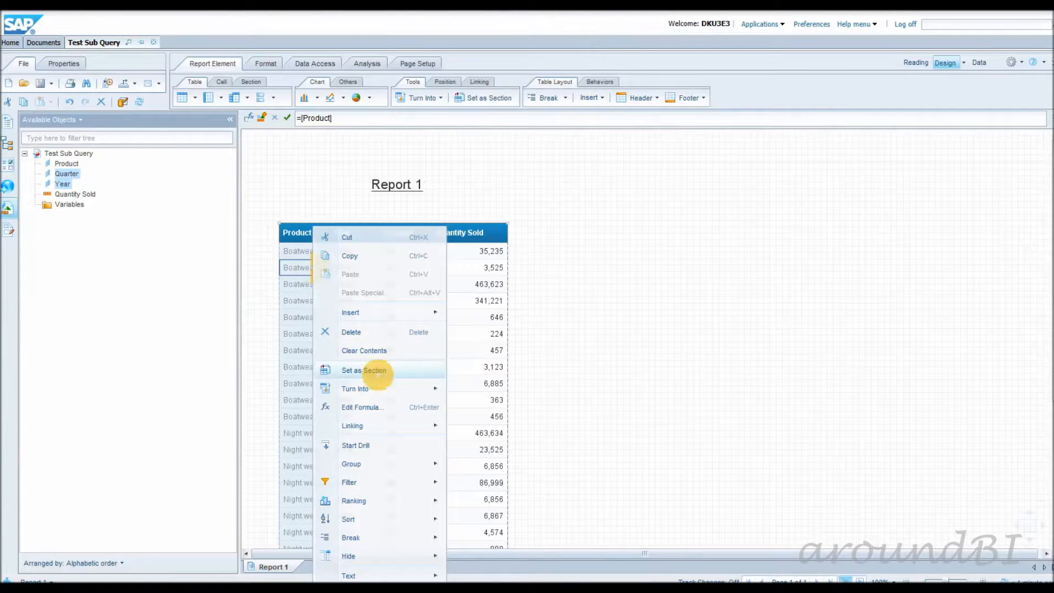
mouse_move(403, 387)
left_click(494, 424)
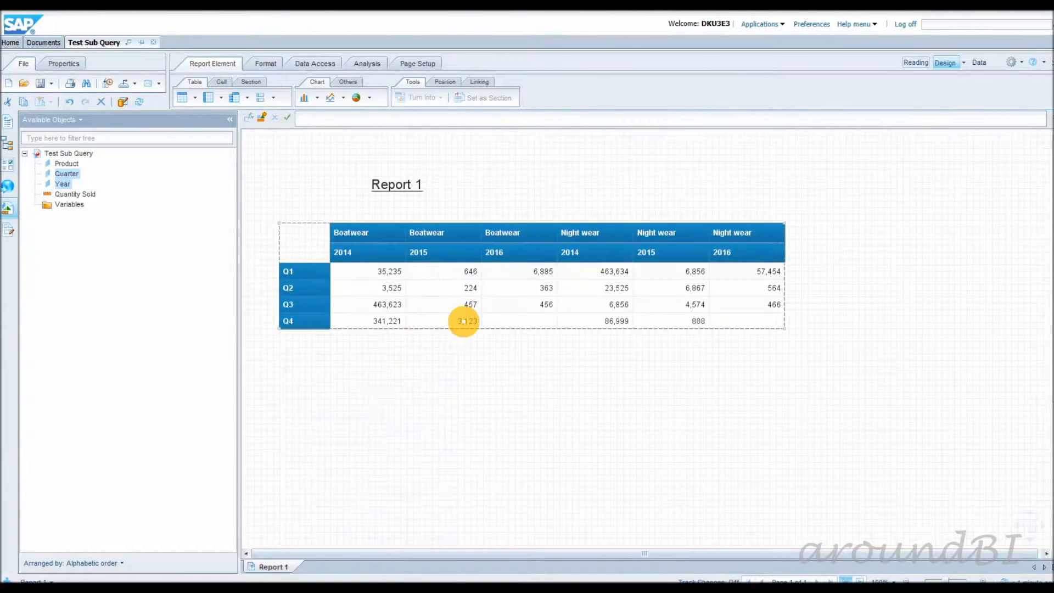
Rearrange the cross table by swapping Product with Quarter so products form the rows, and swapping the Year and Quarter headers.
left_click_drag(352, 229, 305, 278)
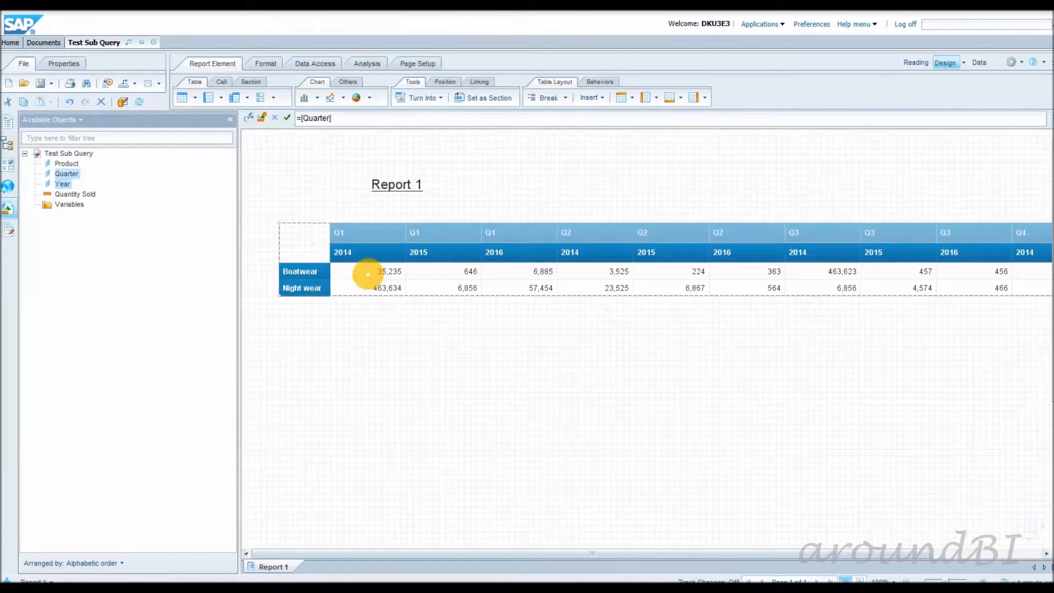
left_click_drag(333, 251, 343, 231)
mouse_move(479, 550)
left_mouse_down()
mouse_move(602, 551)
mouse_move(491, 552)
left_mouse_up()
Reopen the report's query, and in Universe Designer view the SQL options in the Test_Demo universe parameters.
left_click(123, 101)
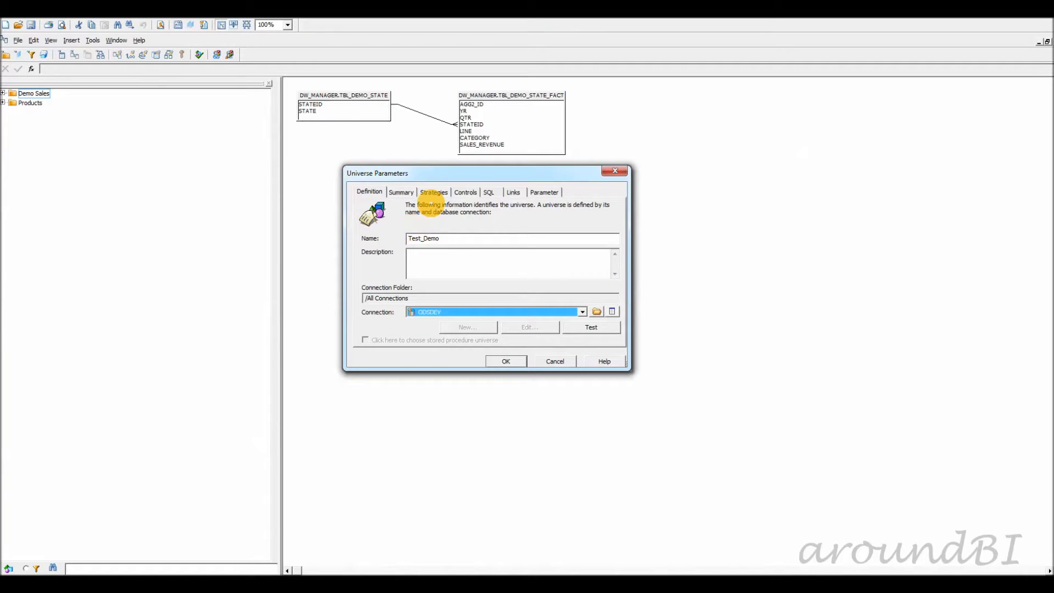
left_click(488, 192)
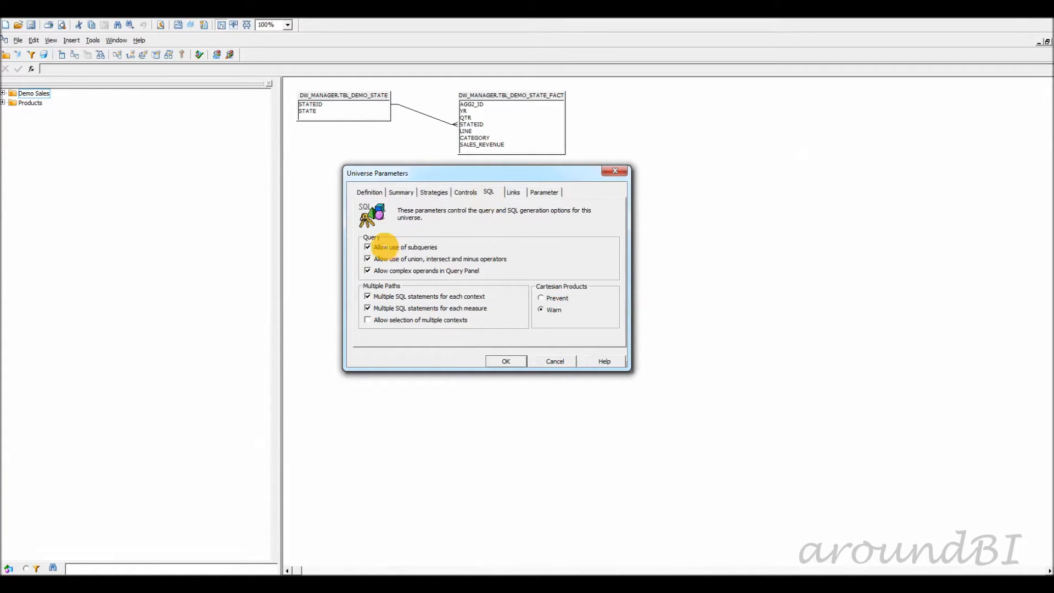